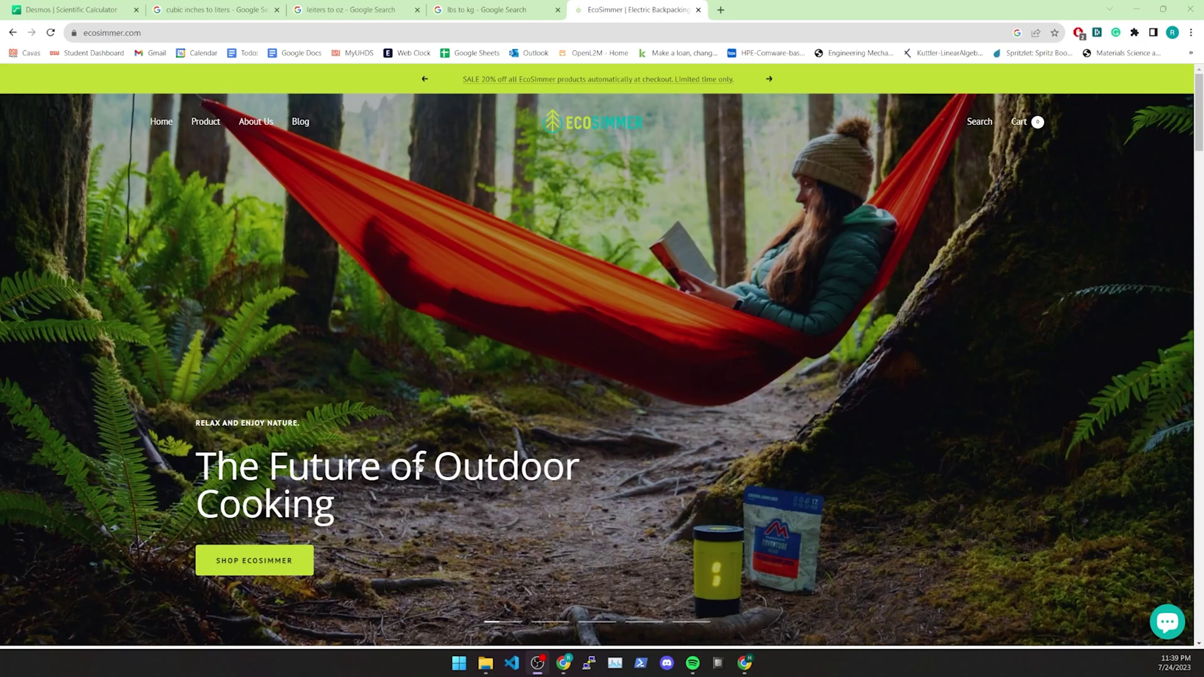
Step: Review the EcoSimmer homepage's battery and usage facts, and open the EcoSimmer Backpacking Stove product page
{"action": "scroll", "coordinate": [419, 468], "scroll_direction": "down", "scroll_amount": 7}
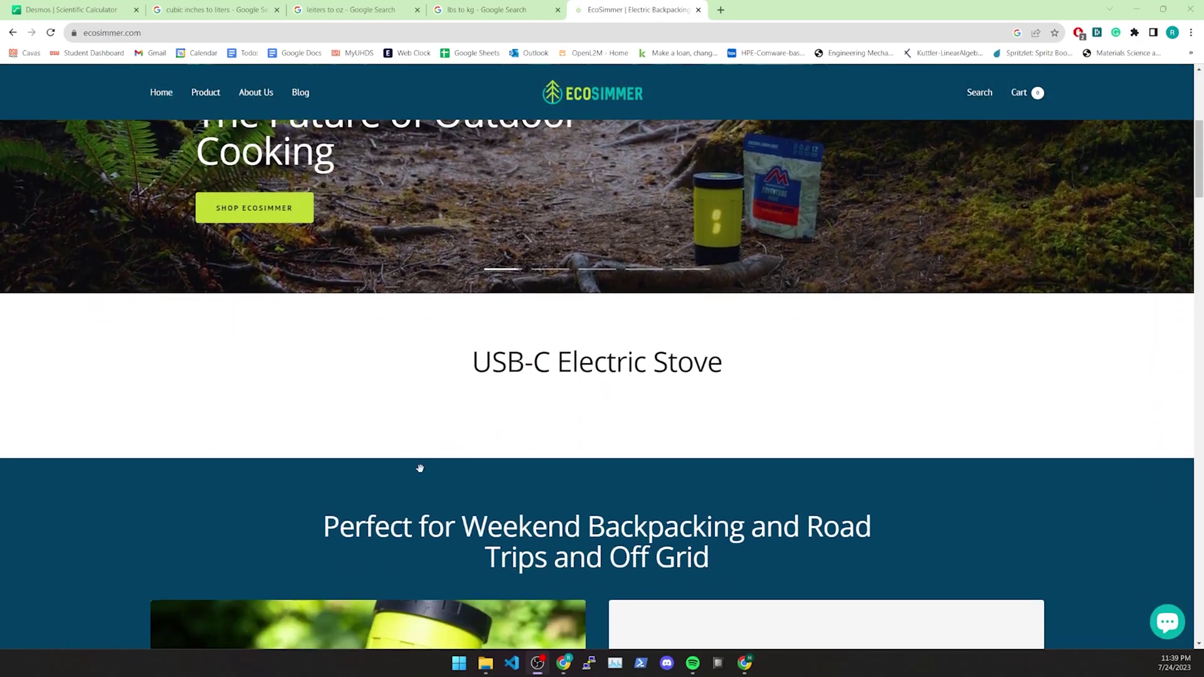
{"action": "scroll", "coordinate": [419, 467], "scroll_direction": "down", "scroll_amount": 8}
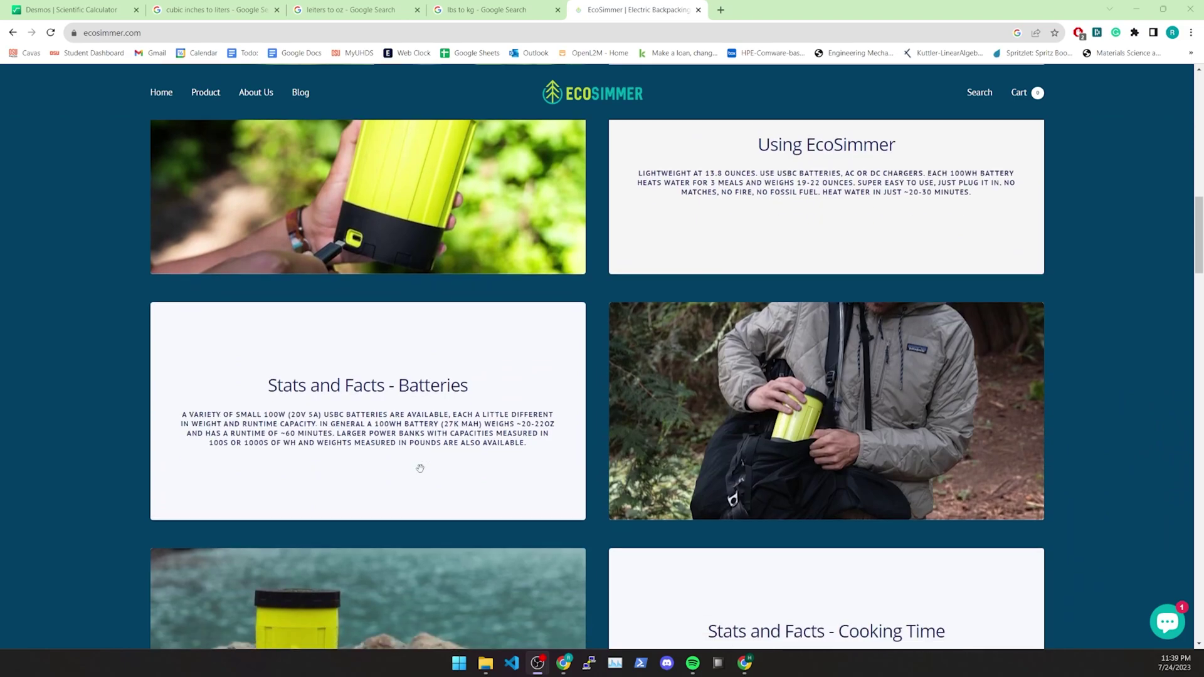
{"action": "scroll", "coordinate": [420, 468], "scroll_direction": "down", "scroll_amount": 4}
{"action": "left_click", "coordinate": [420, 467]}
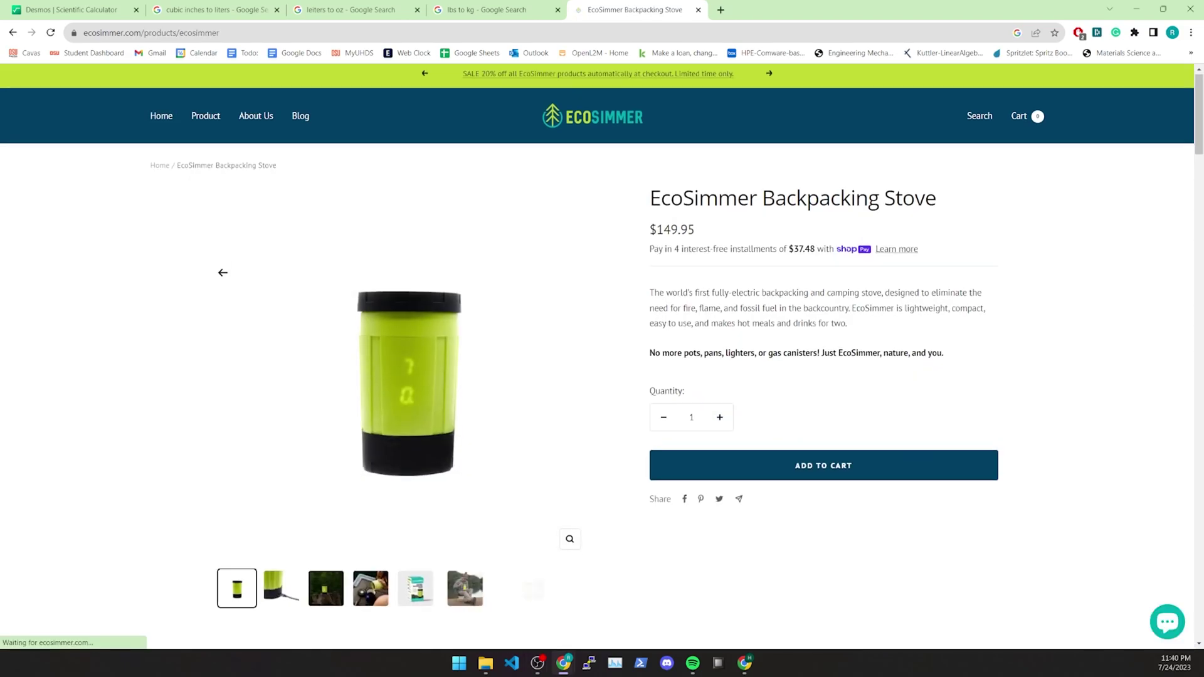
Step: Look through the EcoSimmer Backpacking Stove's product page and its gallery photos
{"action": "scroll", "coordinate": [420, 468], "scroll_direction": "down", "scroll_amount": 3}
{"action": "scroll", "coordinate": [222, 273], "scroll_direction": "down", "scroll_amount": 2}
{"action": "scroll", "coordinate": [265, 374], "scroll_direction": "up", "scroll_amount": 3}
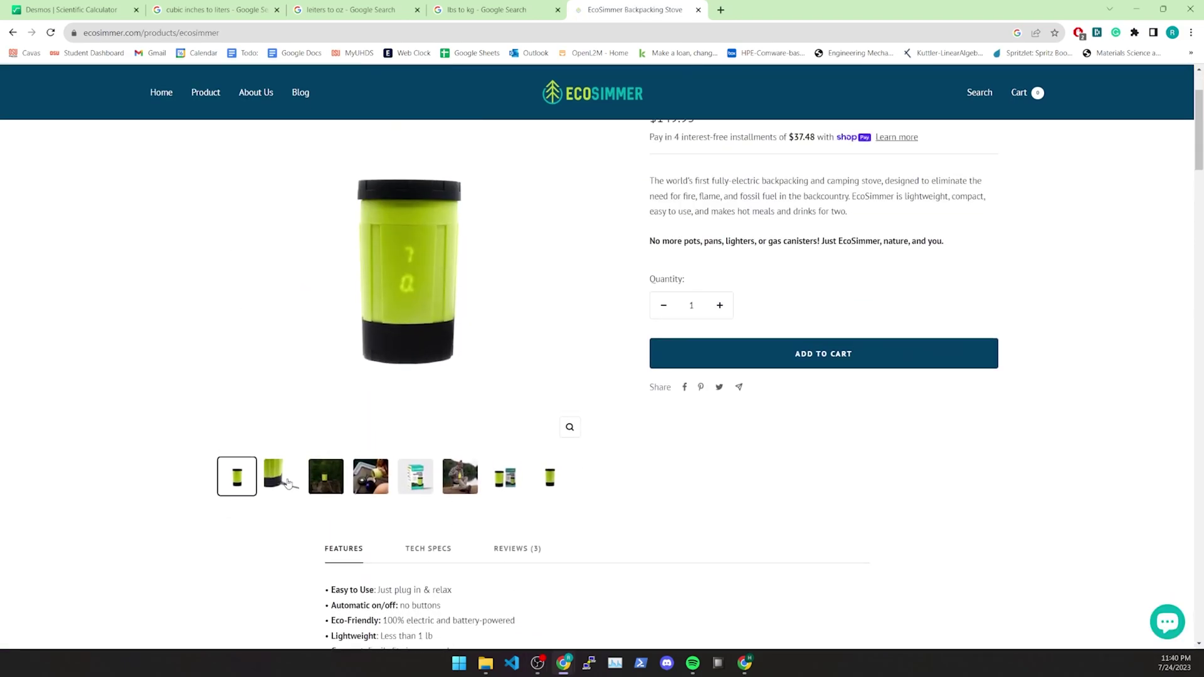
{"action": "left_click", "coordinate": [288, 483]}
{"action": "left_click", "coordinate": [327, 480]}
{"action": "left_click", "coordinate": [404, 480]}
{"action": "left_click", "coordinate": [459, 481]}
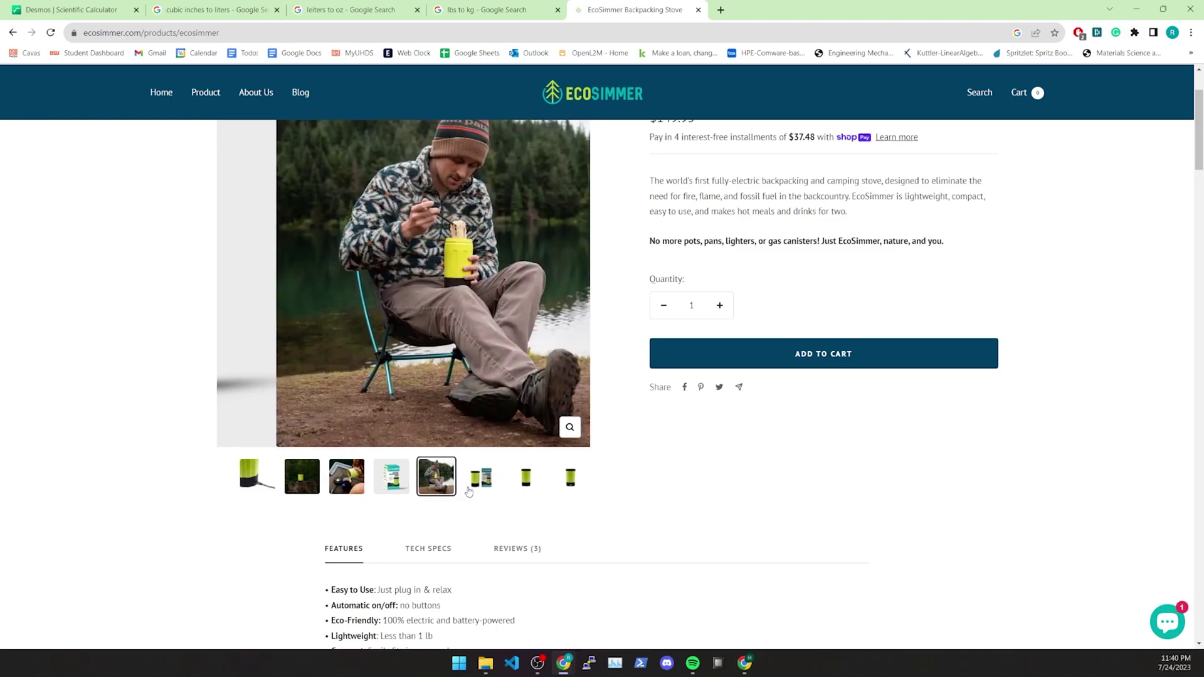
{"action": "left_click", "coordinate": [472, 486]}
Step: Reopen the closed Amazon page and examine the specifications of the AOHI 100W 30000mAh laptop power bank
{"action": "key", "text": "ctrl+shift+t"}
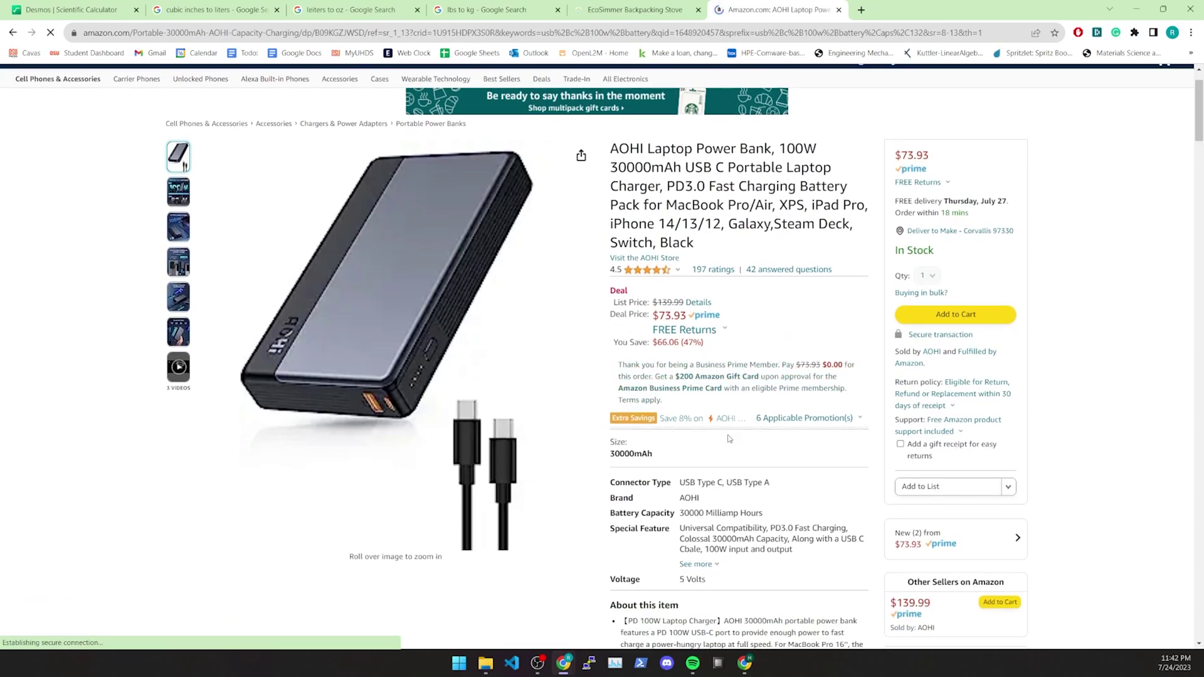
{"action": "scroll", "coordinate": [729, 438], "scroll_direction": "down", "scroll_amount": 10}
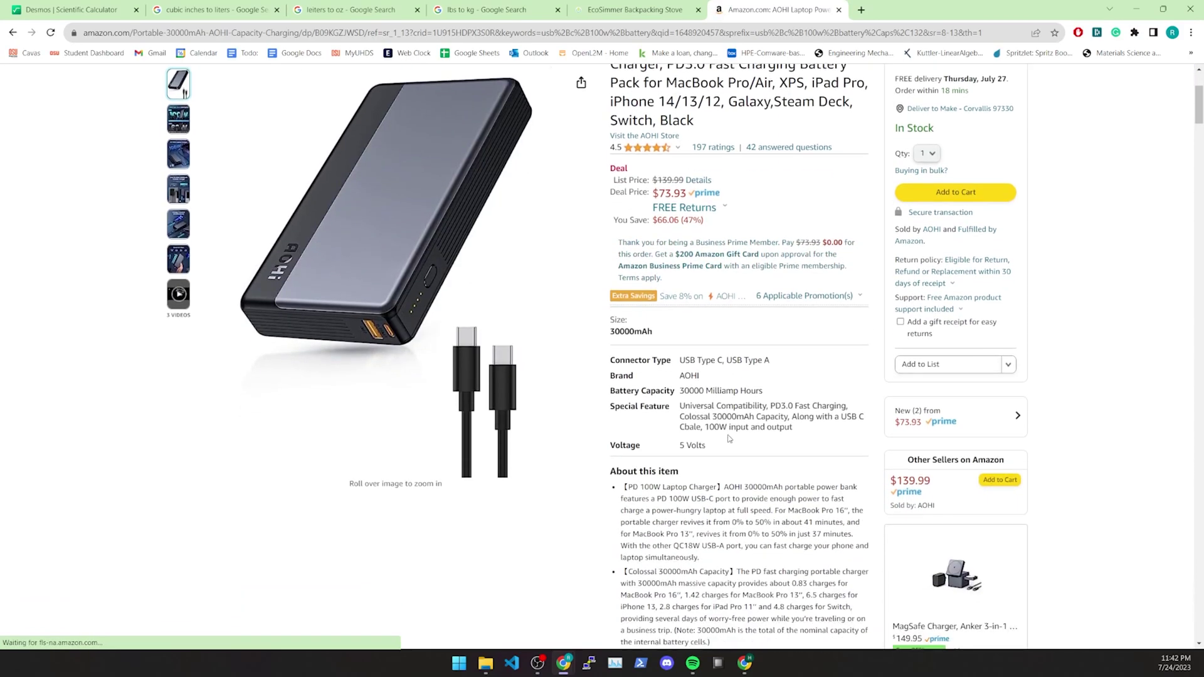
{"action": "scroll", "coordinate": [729, 435], "scroll_direction": "down", "scroll_amount": 3}
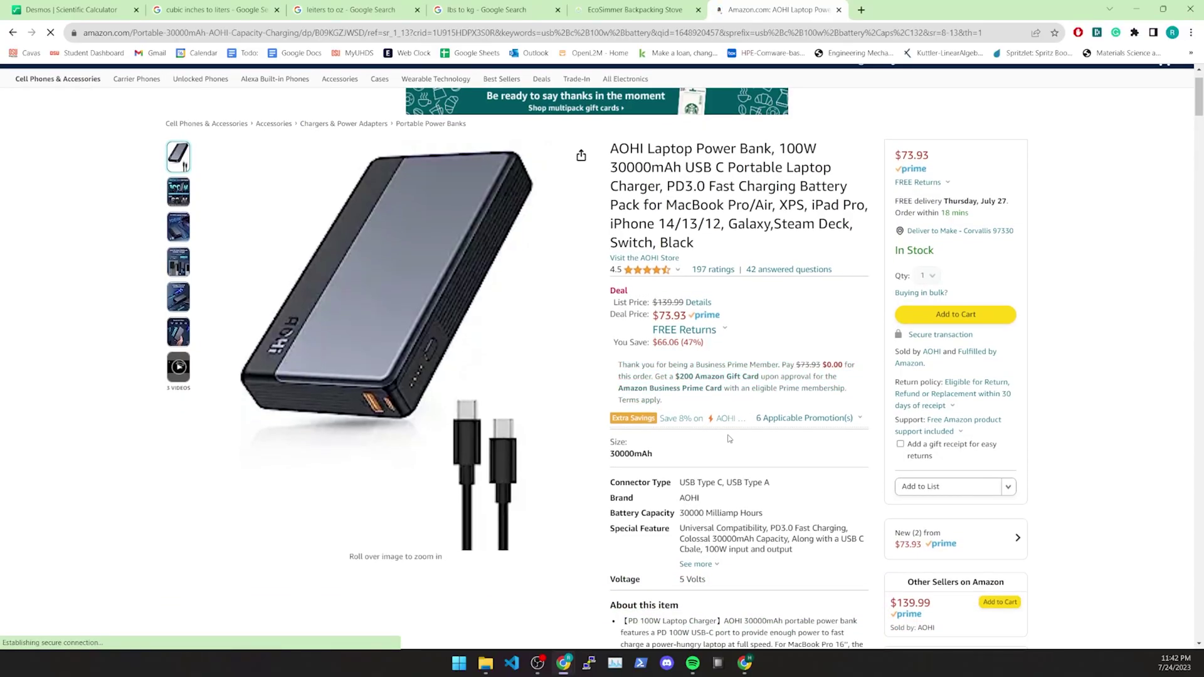
{"action": "scroll", "coordinate": [729, 439], "scroll_direction": "down", "scroll_amount": 10}
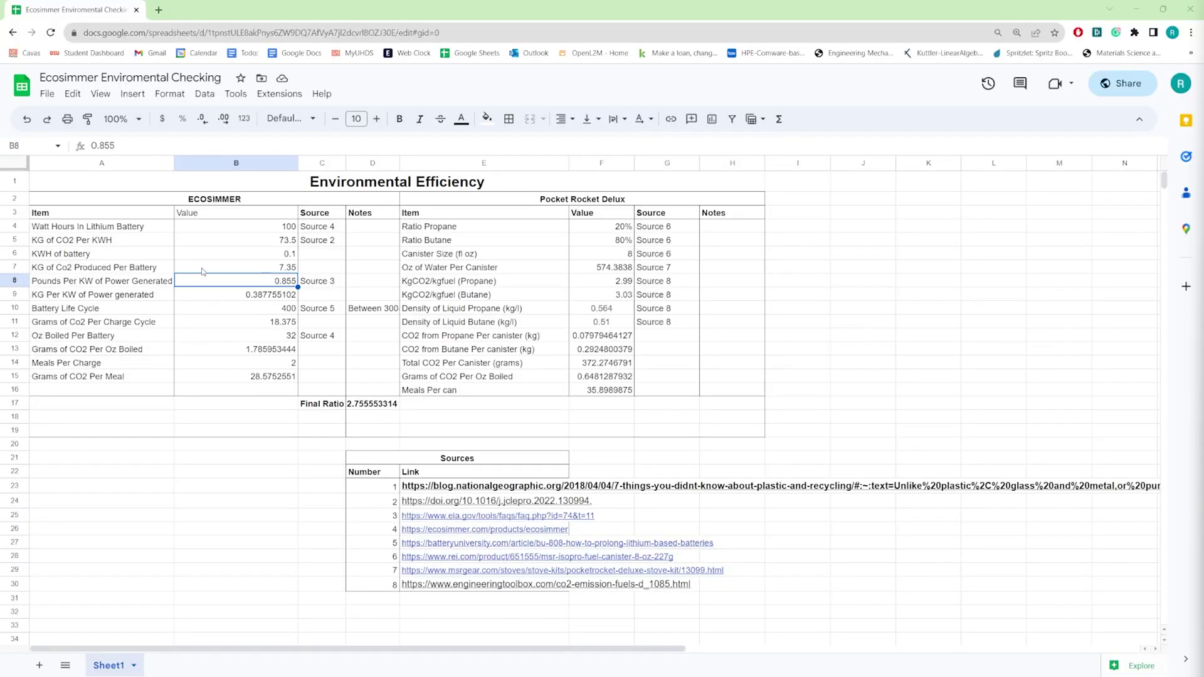
Step: In the Ecosimmer Enviromental Checking spreadsheet, examine the EcoSimmer inputs from KG of CO2 Per KWH through Battery Life Cycle
{"action": "left_click", "coordinate": [241, 240]}
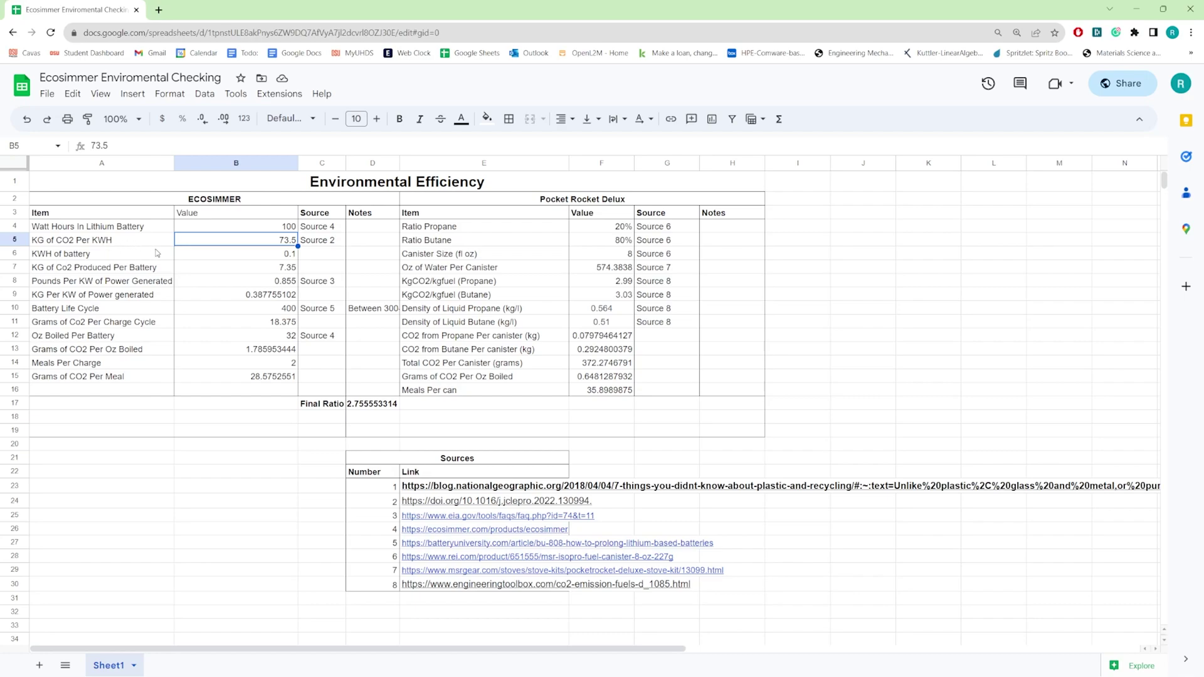
{"action": "left_click", "coordinate": [236, 264]}
{"action": "left_click", "coordinate": [244, 256]}
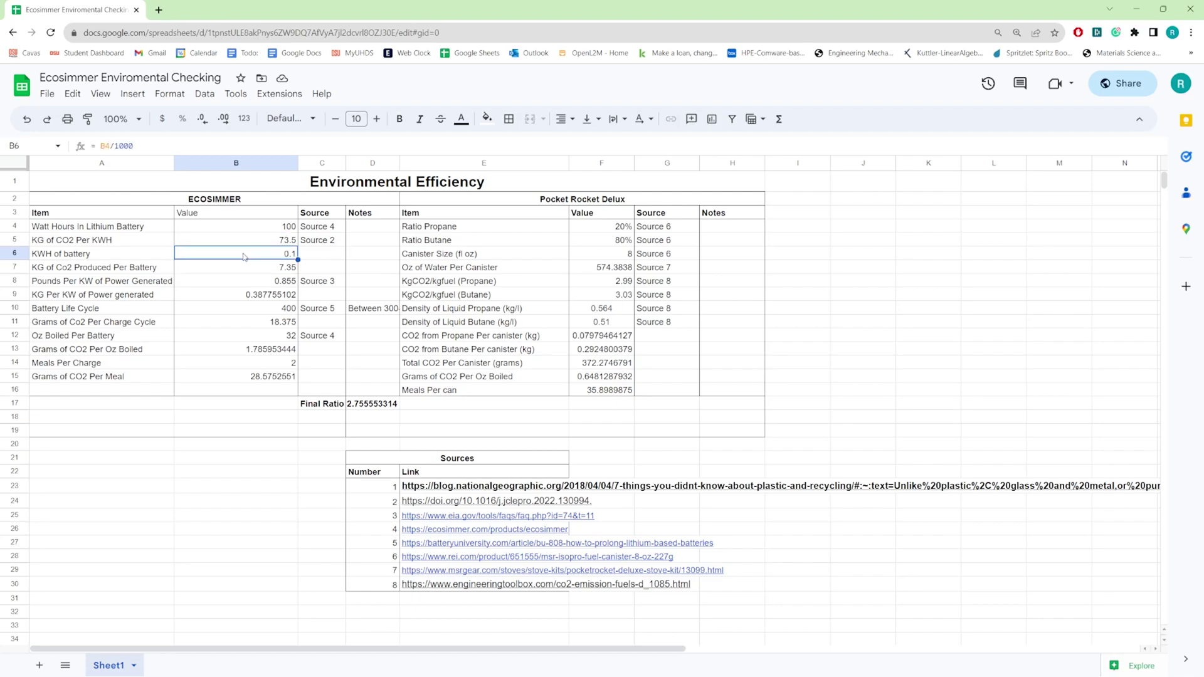
{"action": "left_click", "coordinate": [265, 281]}
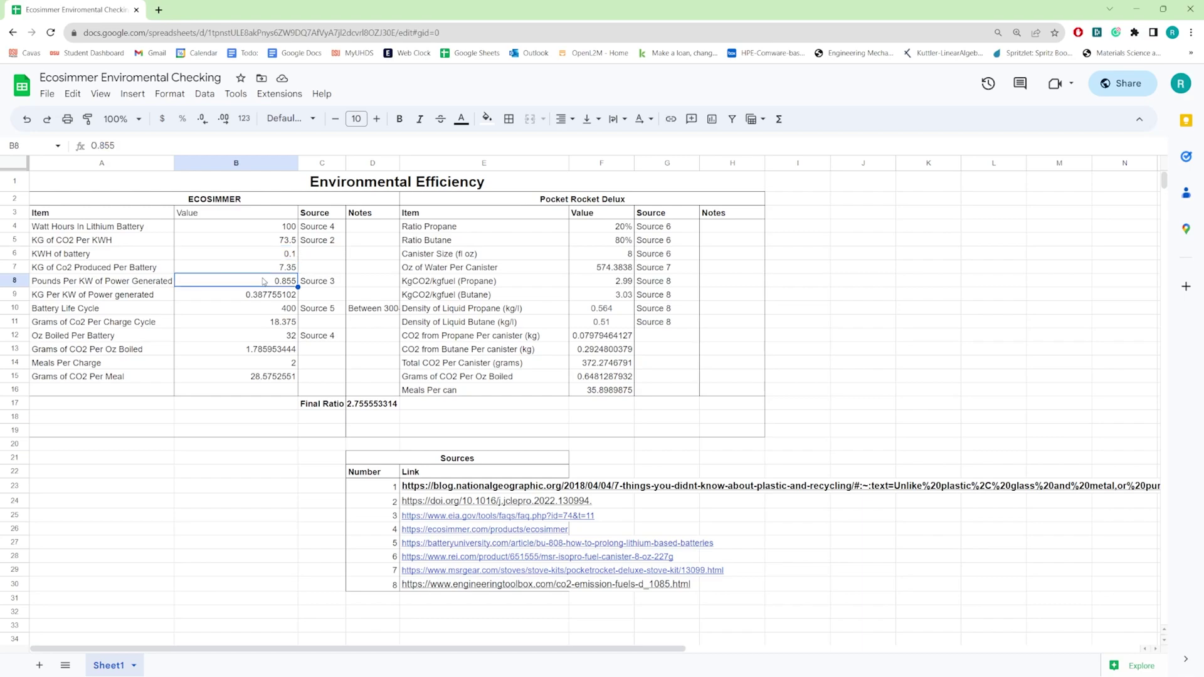
{"action": "left_click", "coordinate": [206, 300]}
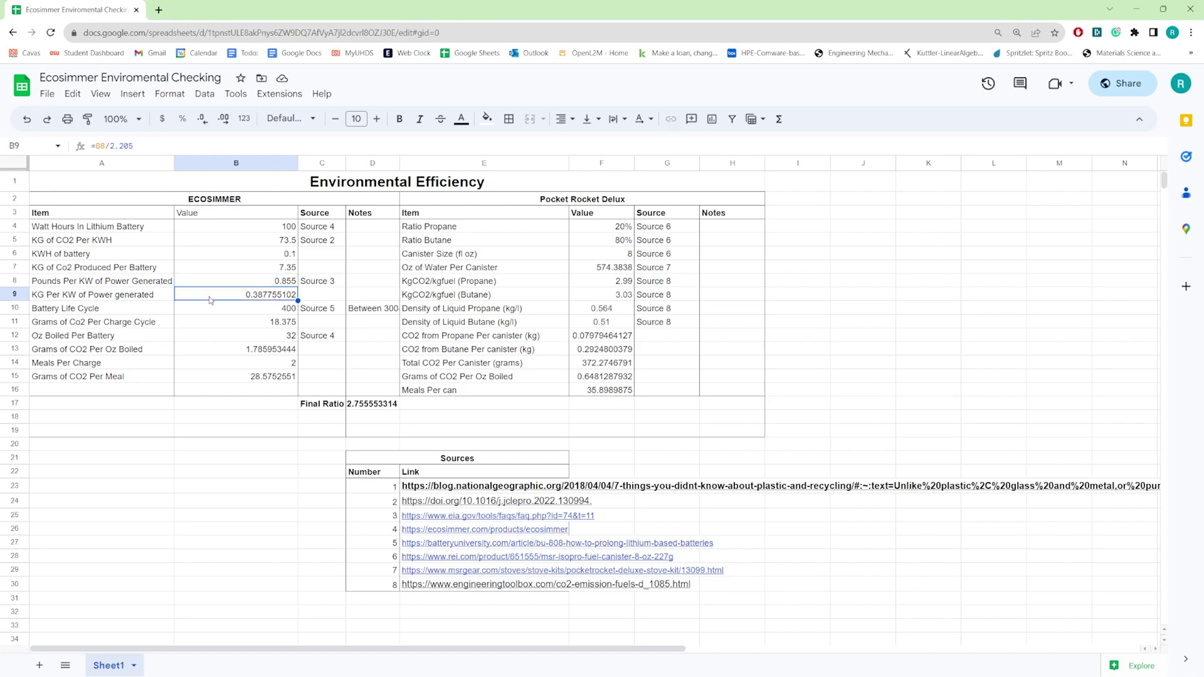
{"action": "left_click", "coordinate": [285, 315]}
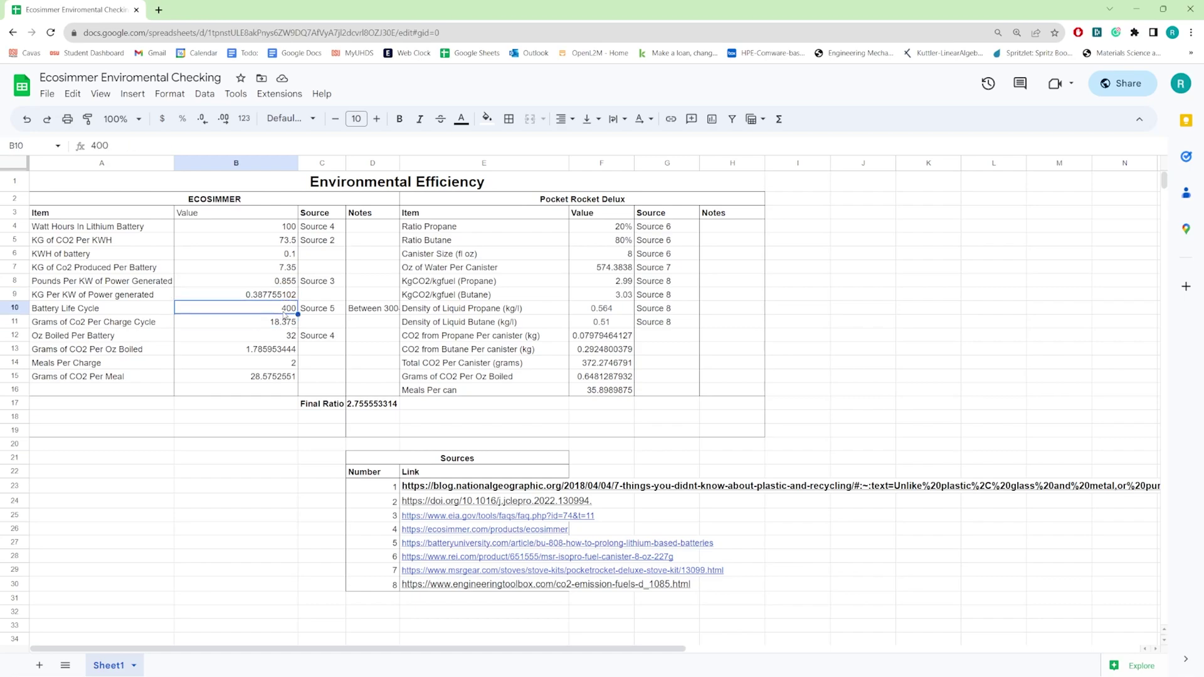
Step: Trace how the EcoSimmer's Grams of Co2 Per Charge Cycle derives from the CO2 per battery and the Battery Life Cycle
{"action": "left_click", "coordinate": [290, 269]}
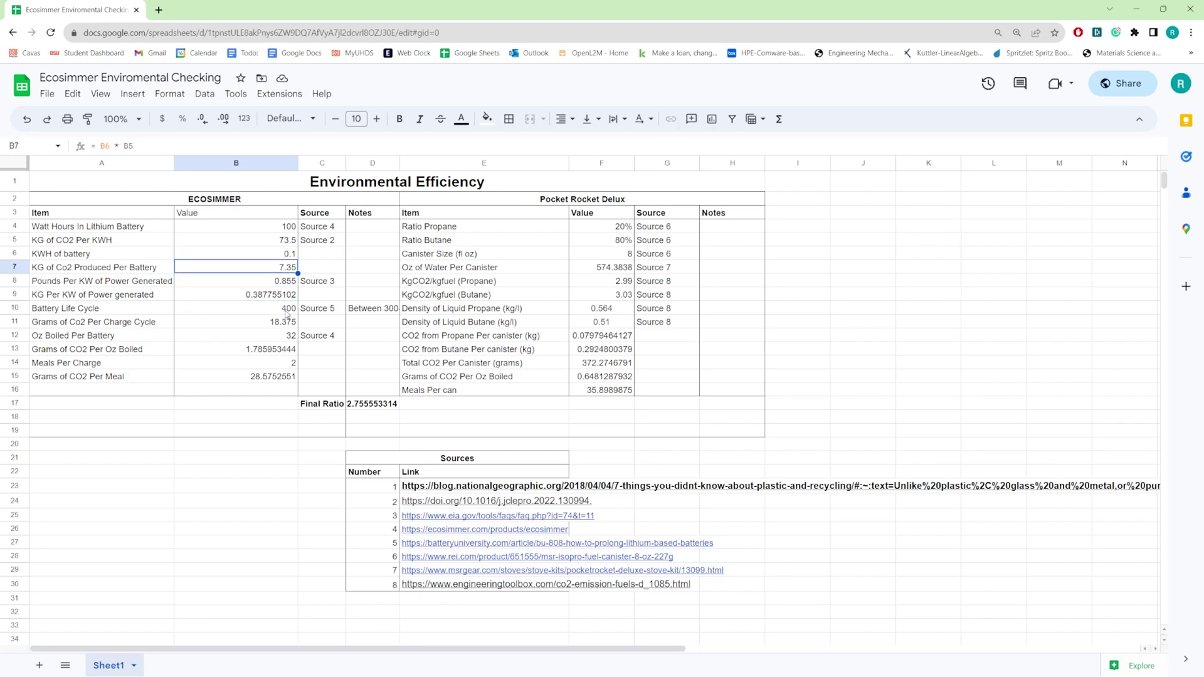
{"action": "left_click", "coordinate": [288, 314]}
{"action": "left_click", "coordinate": [289, 269]}
{"action": "left_click", "coordinate": [286, 324]}
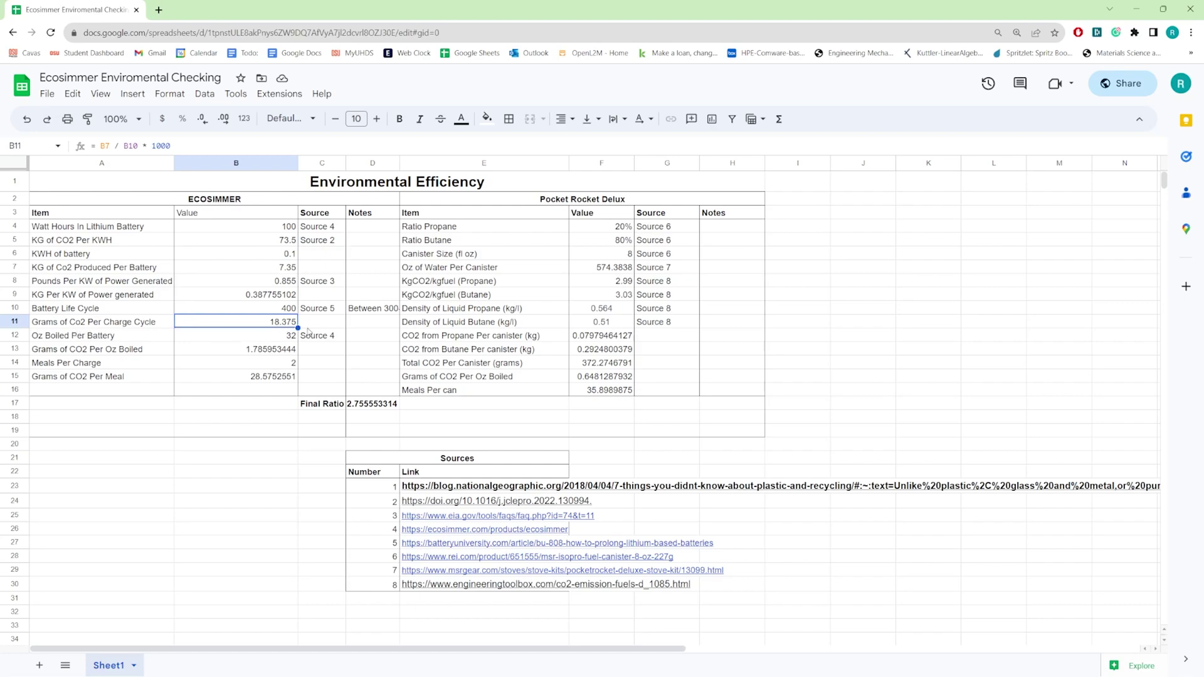
Step: Examine the EcoSimmer formulas for Grams of CO2 Per Oz Boiled and Grams of CO2 Per Meal
{"action": "left_click", "coordinate": [253, 349]}
{"action": "left_click", "coordinate": [283, 324]}
{"action": "left_click", "coordinate": [267, 350]}
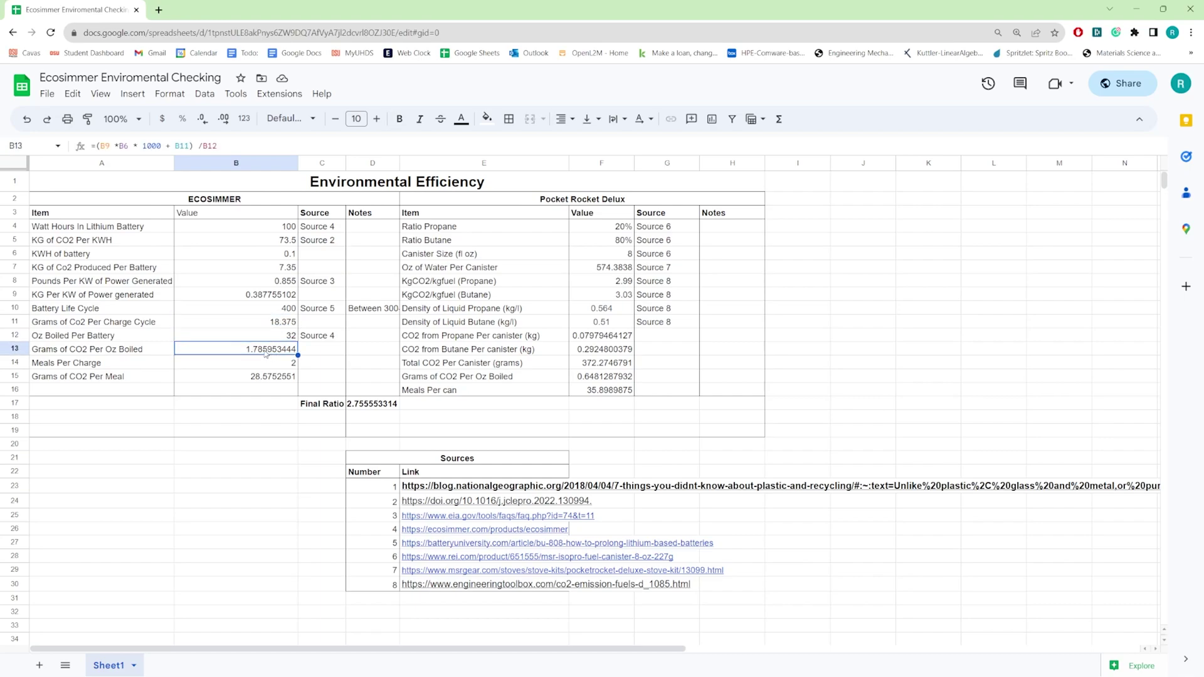
{"action": "left_click", "coordinate": [404, 362]}
{"action": "left_click", "coordinate": [287, 352]}
{"action": "left_click", "coordinate": [201, 380]}
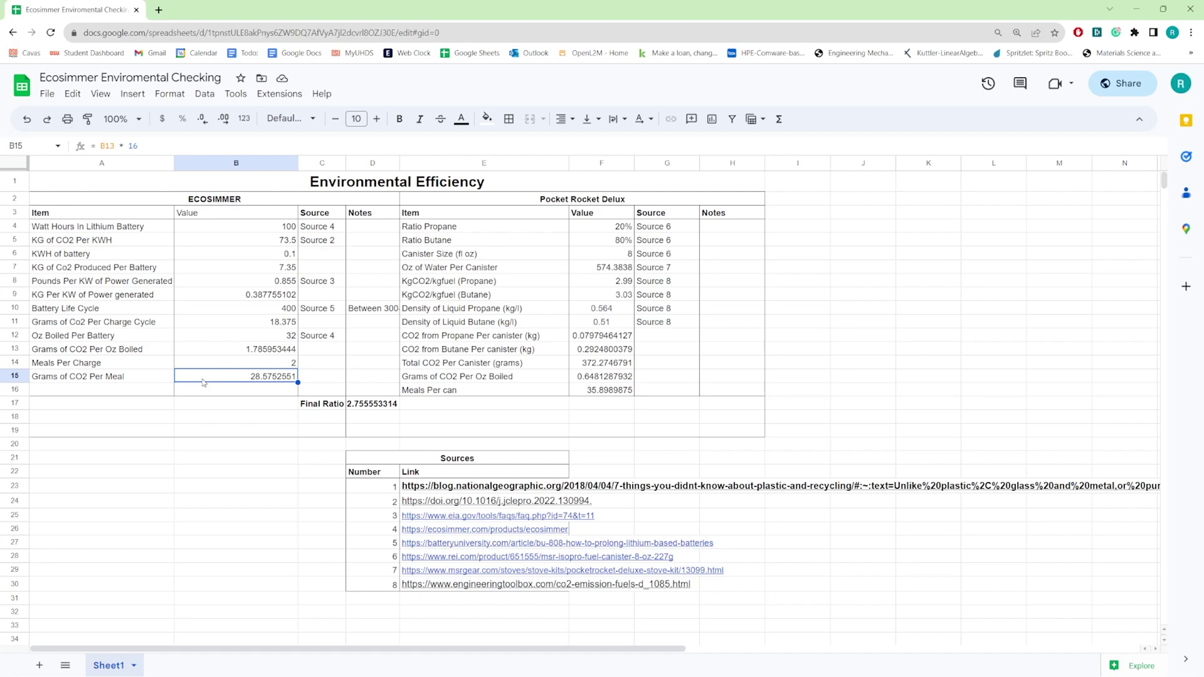
Step: Examine the Pocket Rocket Delux propane and butane ratios, canister size and Oz of Water Per Canister
{"action": "left_click", "coordinate": [527, 228]}
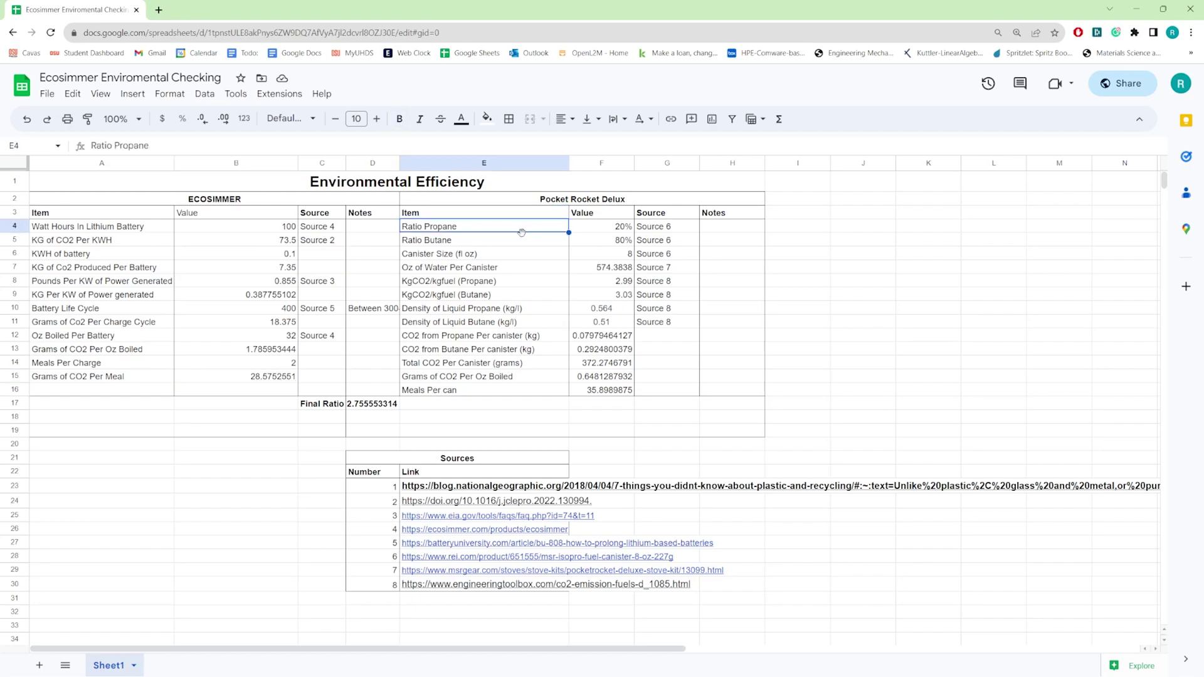
{"action": "left_click", "coordinate": [510, 244]}
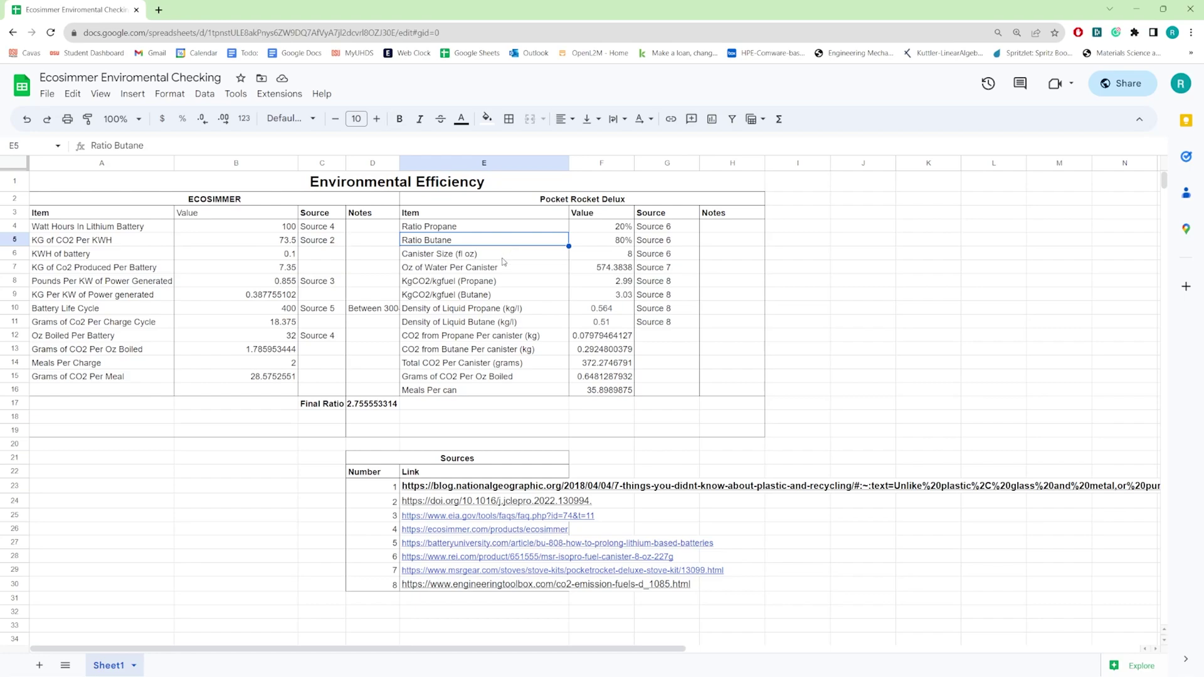
{"action": "left_click", "coordinate": [506, 255]}
{"action": "left_click", "coordinate": [588, 256]}
{"action": "left_click", "coordinate": [566, 270]}
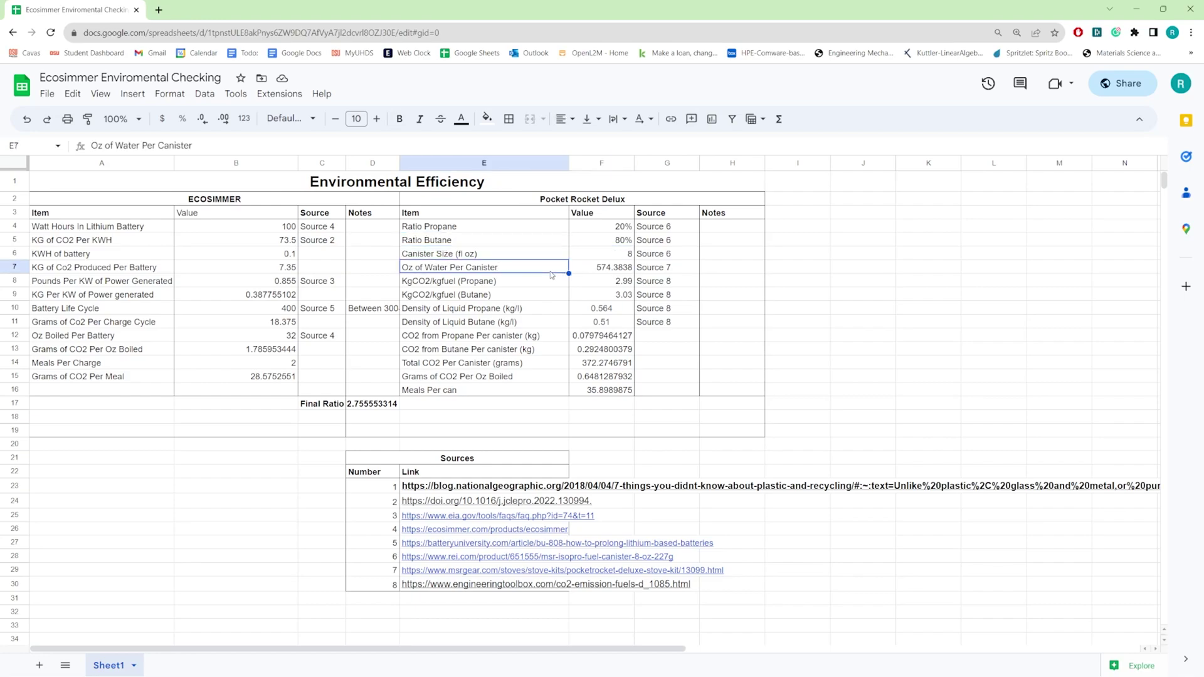
{"action": "left_click", "coordinate": [610, 272]}
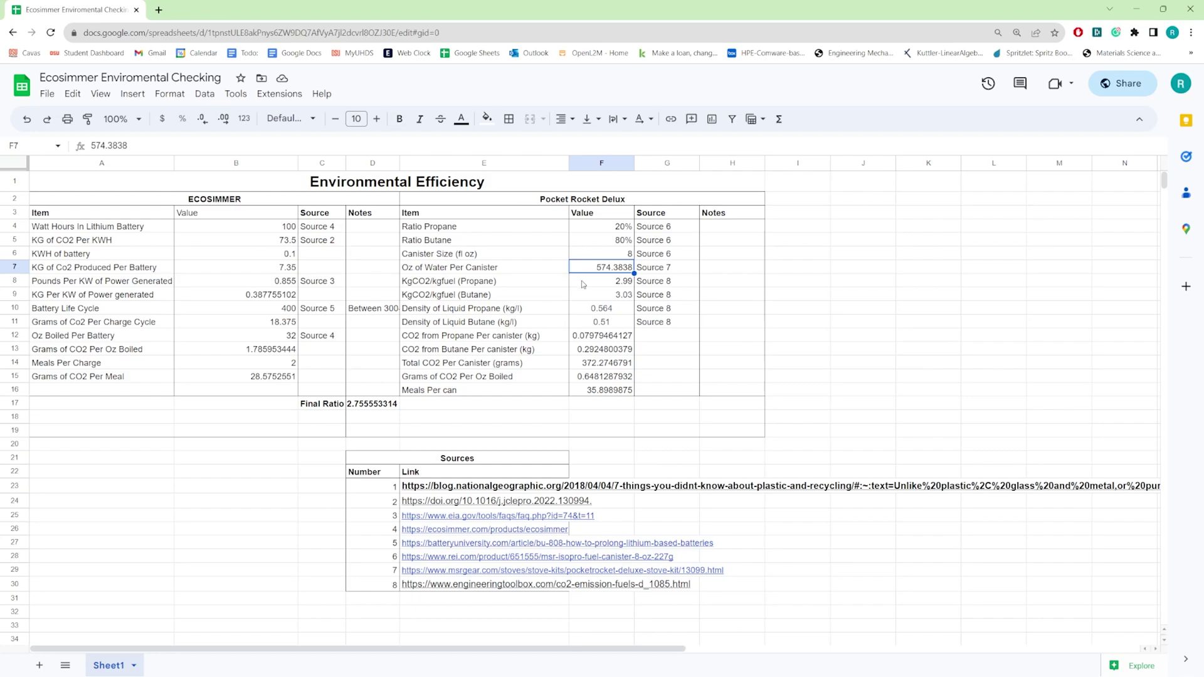
Step: Examine the Pocket Rocket Delux fuel emission factors, liquid densities and formulas for CO2 per canister and per ounce boiled
{"action": "left_click", "coordinate": [584, 286]}
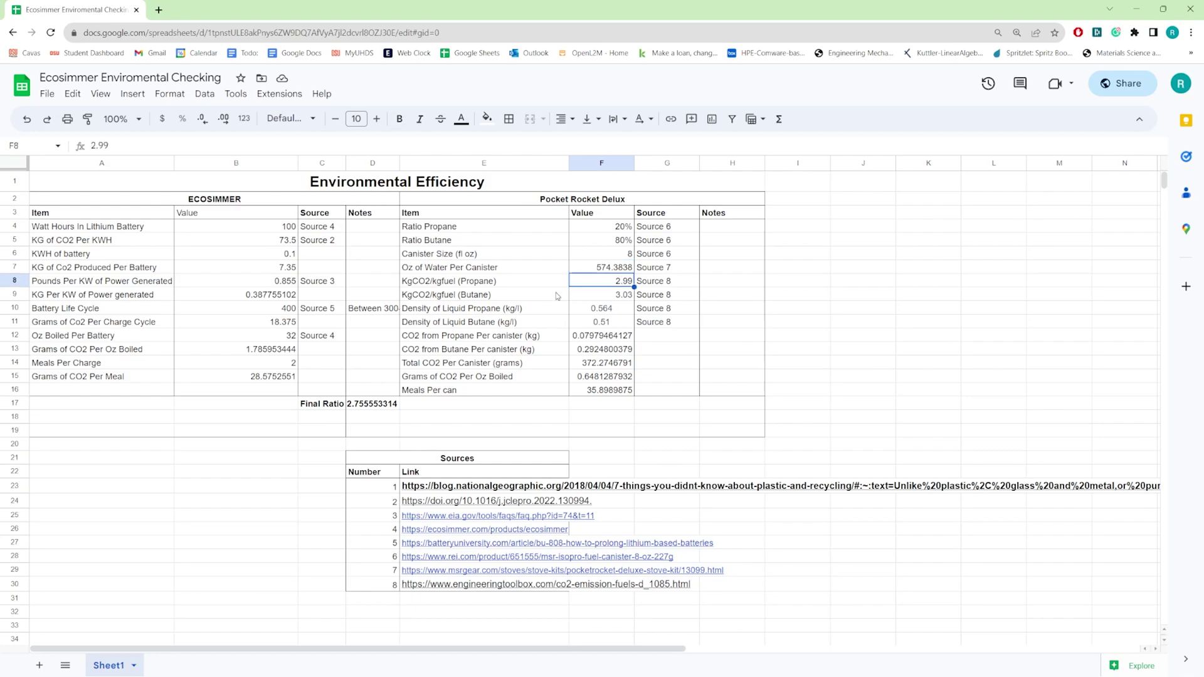
{"action": "left_click", "coordinate": [505, 299]}
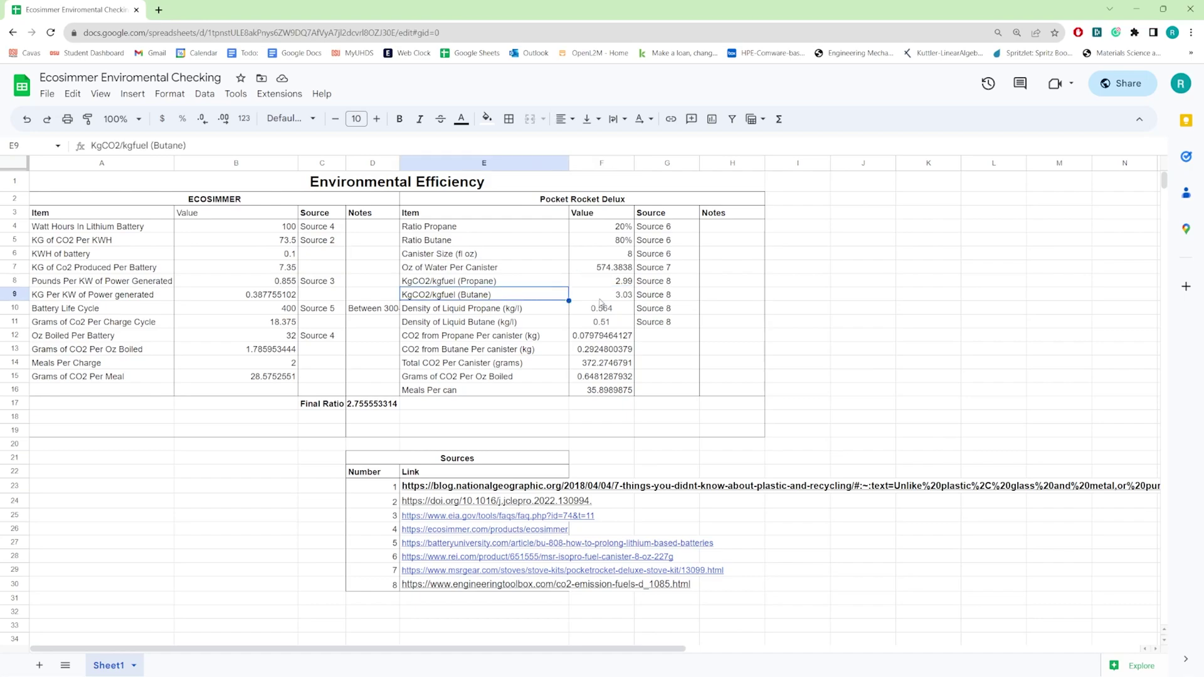
{"action": "left_click", "coordinate": [501, 314]}
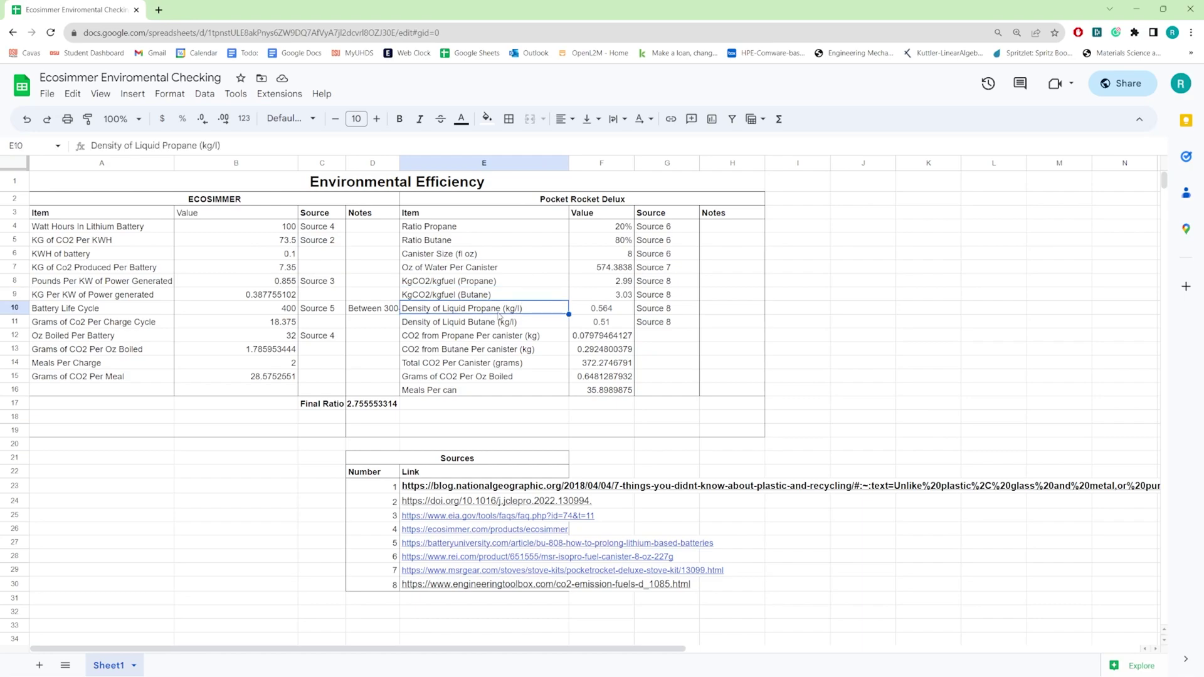
{"action": "left_click", "coordinate": [614, 307]}
{"action": "left_click", "coordinate": [613, 322]}
{"action": "left_click", "coordinate": [613, 337]}
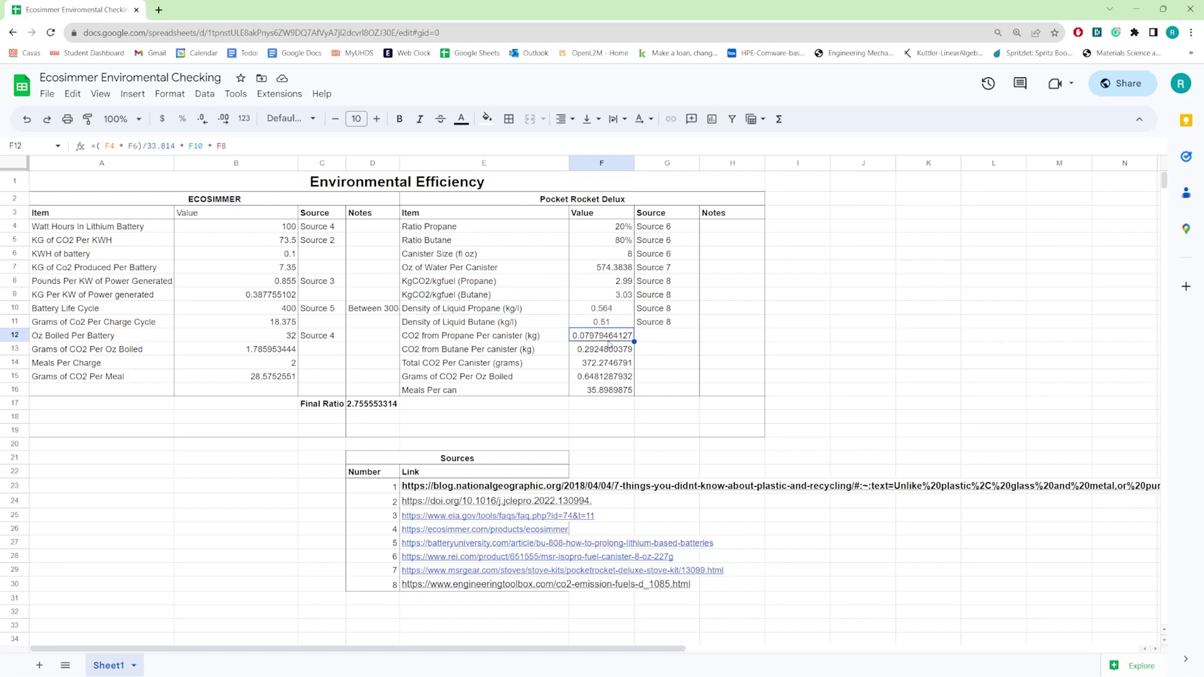
{"action": "left_click", "coordinate": [578, 376]}
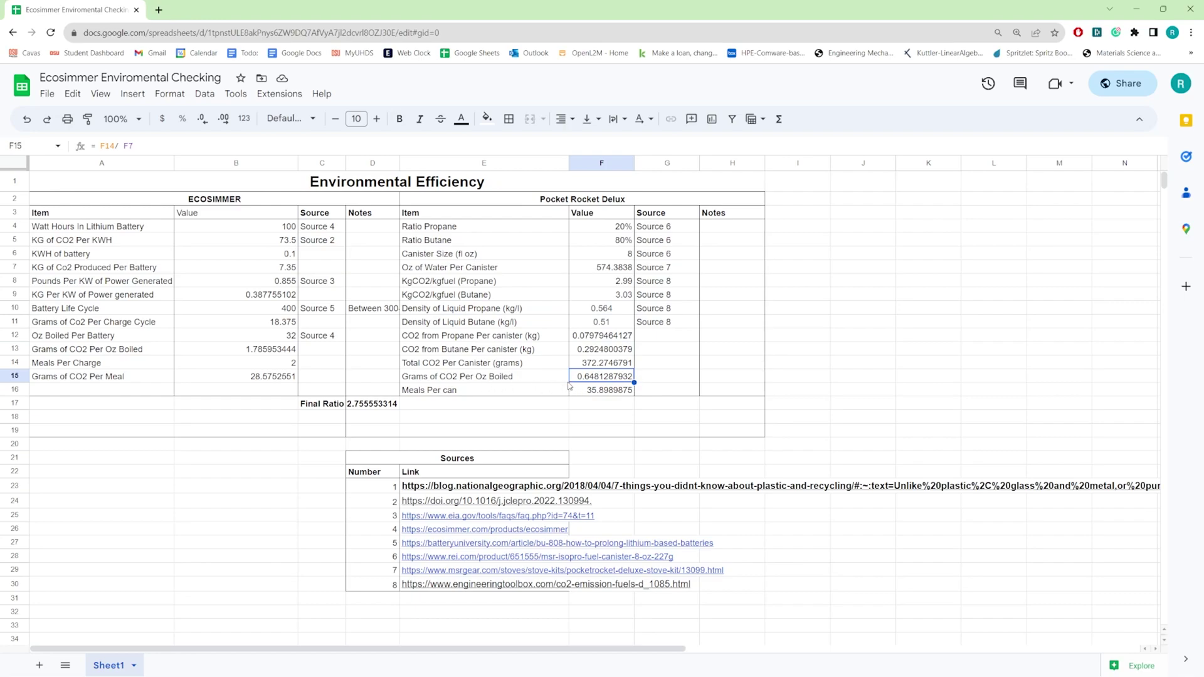
Step: Check the Final Ratio formula and recheck the EcoSimmer's power generation and KG of CO2 Per KWH inputs
{"action": "left_click", "coordinate": [361, 407]}
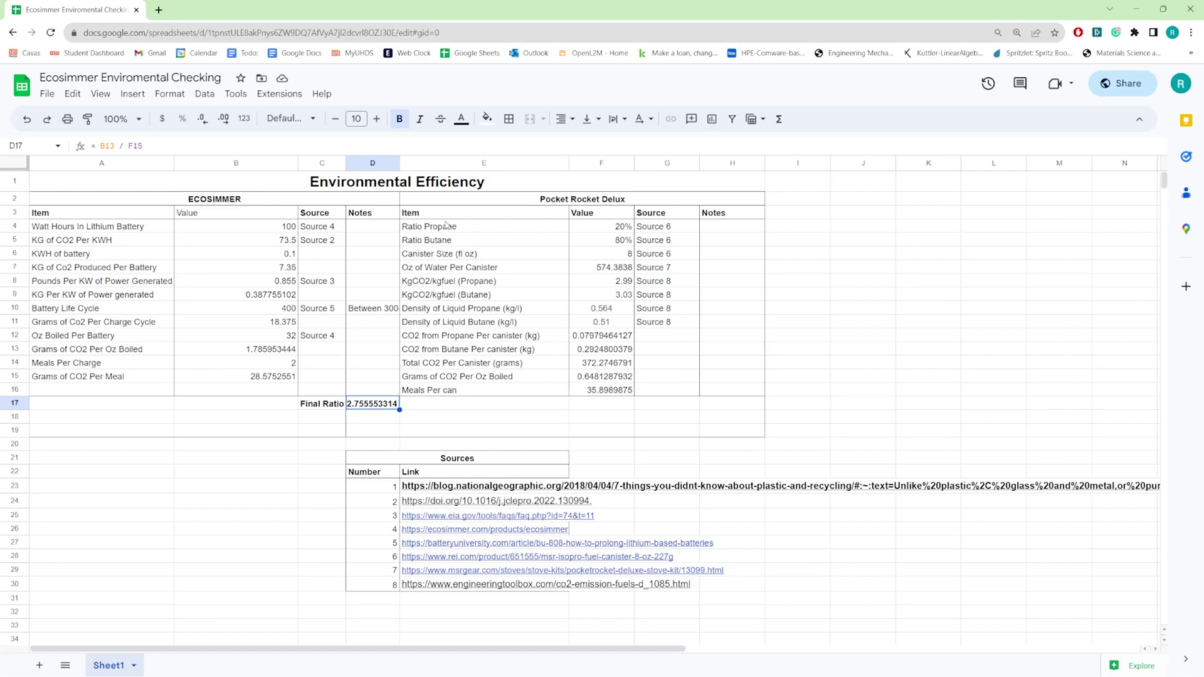
{"action": "left_click", "coordinate": [241, 278]}
{"action": "left_click", "coordinate": [258, 244]}
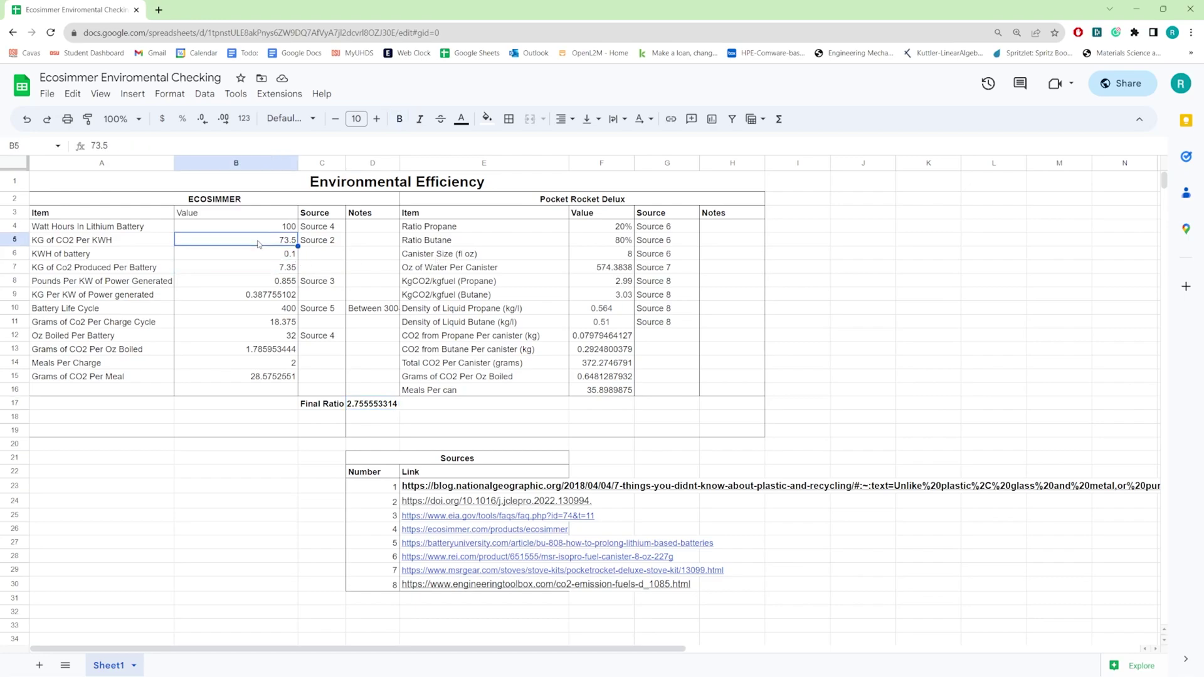